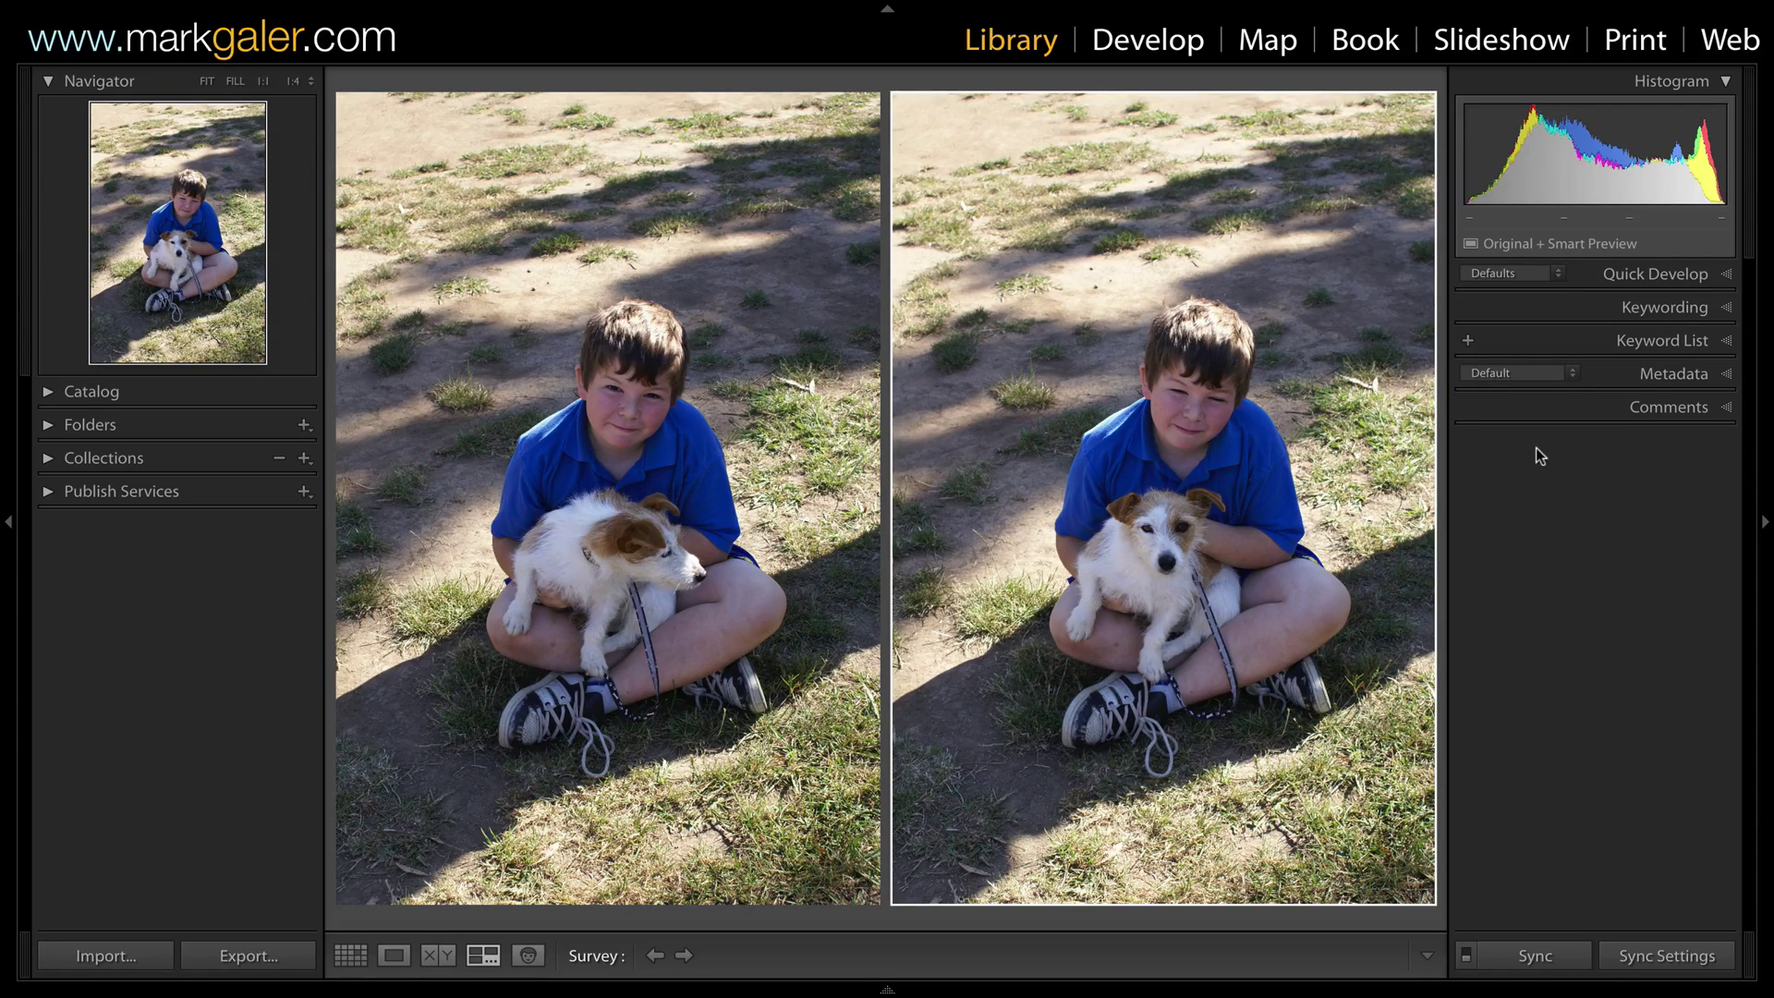
- Open the two selected boy-and-dog photos from Grid view as layers in one Photoshop document
{"action": "key", "text": "g"}
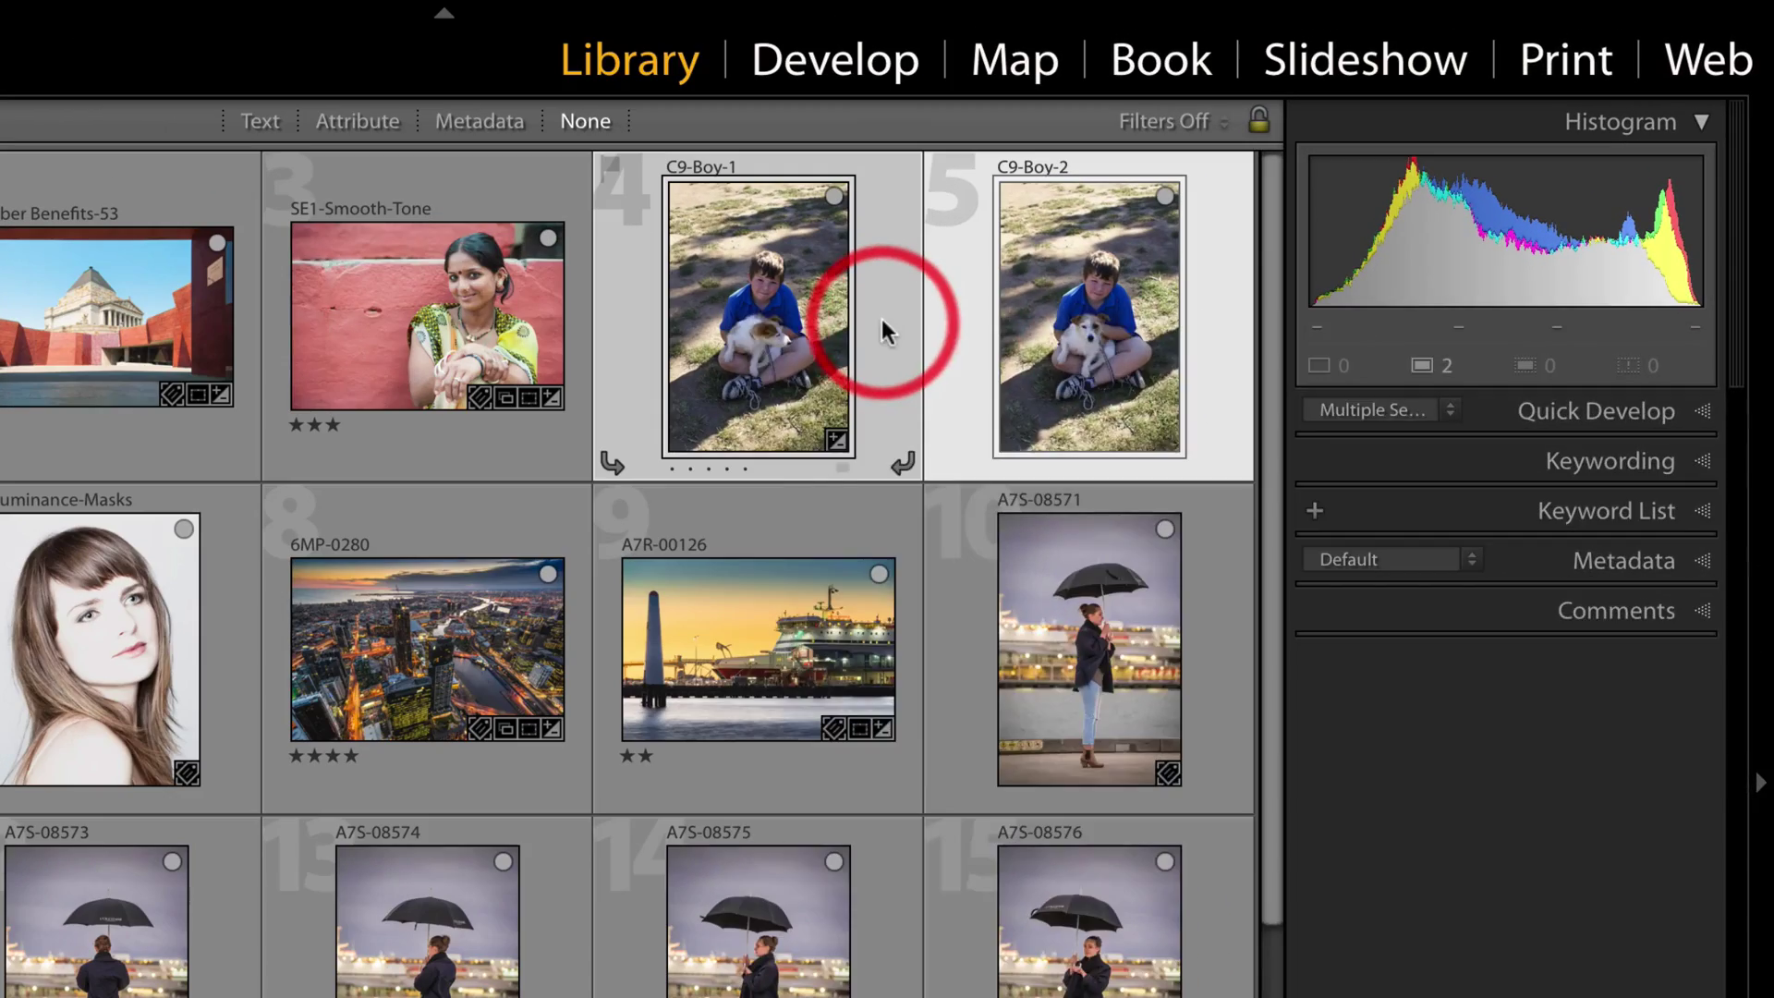
{"action": "right_click", "coordinate": [881, 319]}
{"action": "mouse_move", "coordinate": [1247, 700]}
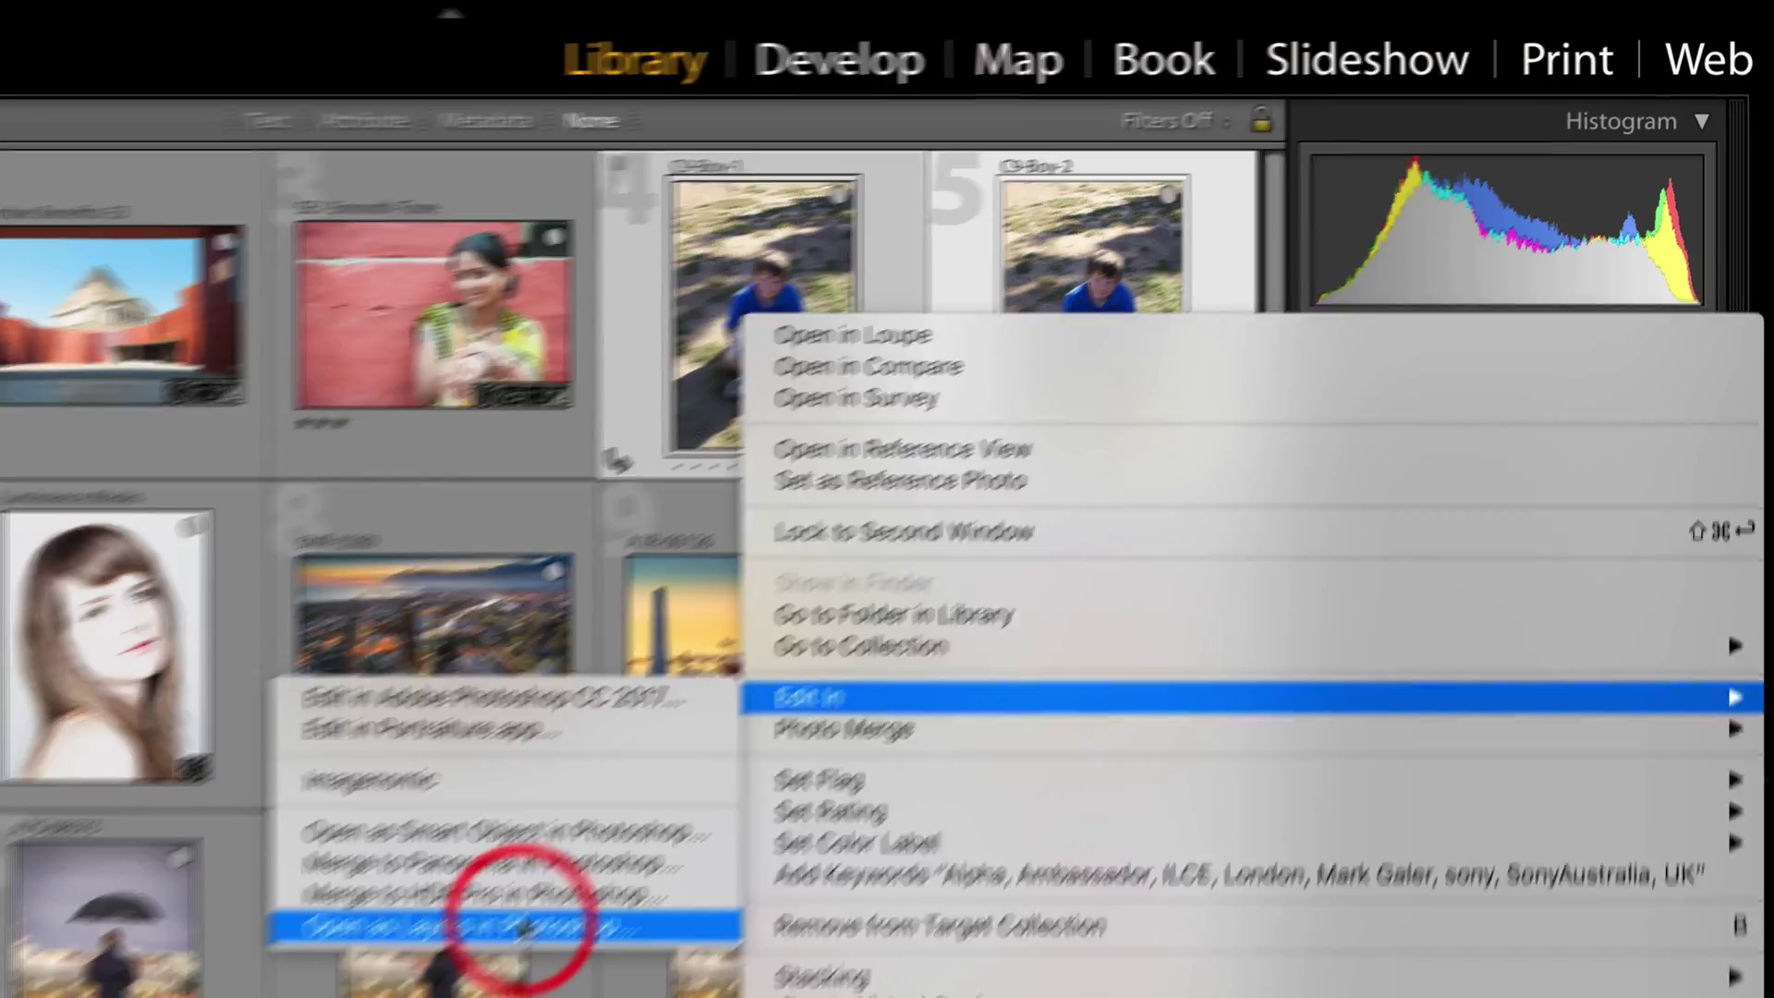
{"action": "left_click", "coordinate": [523, 926]}
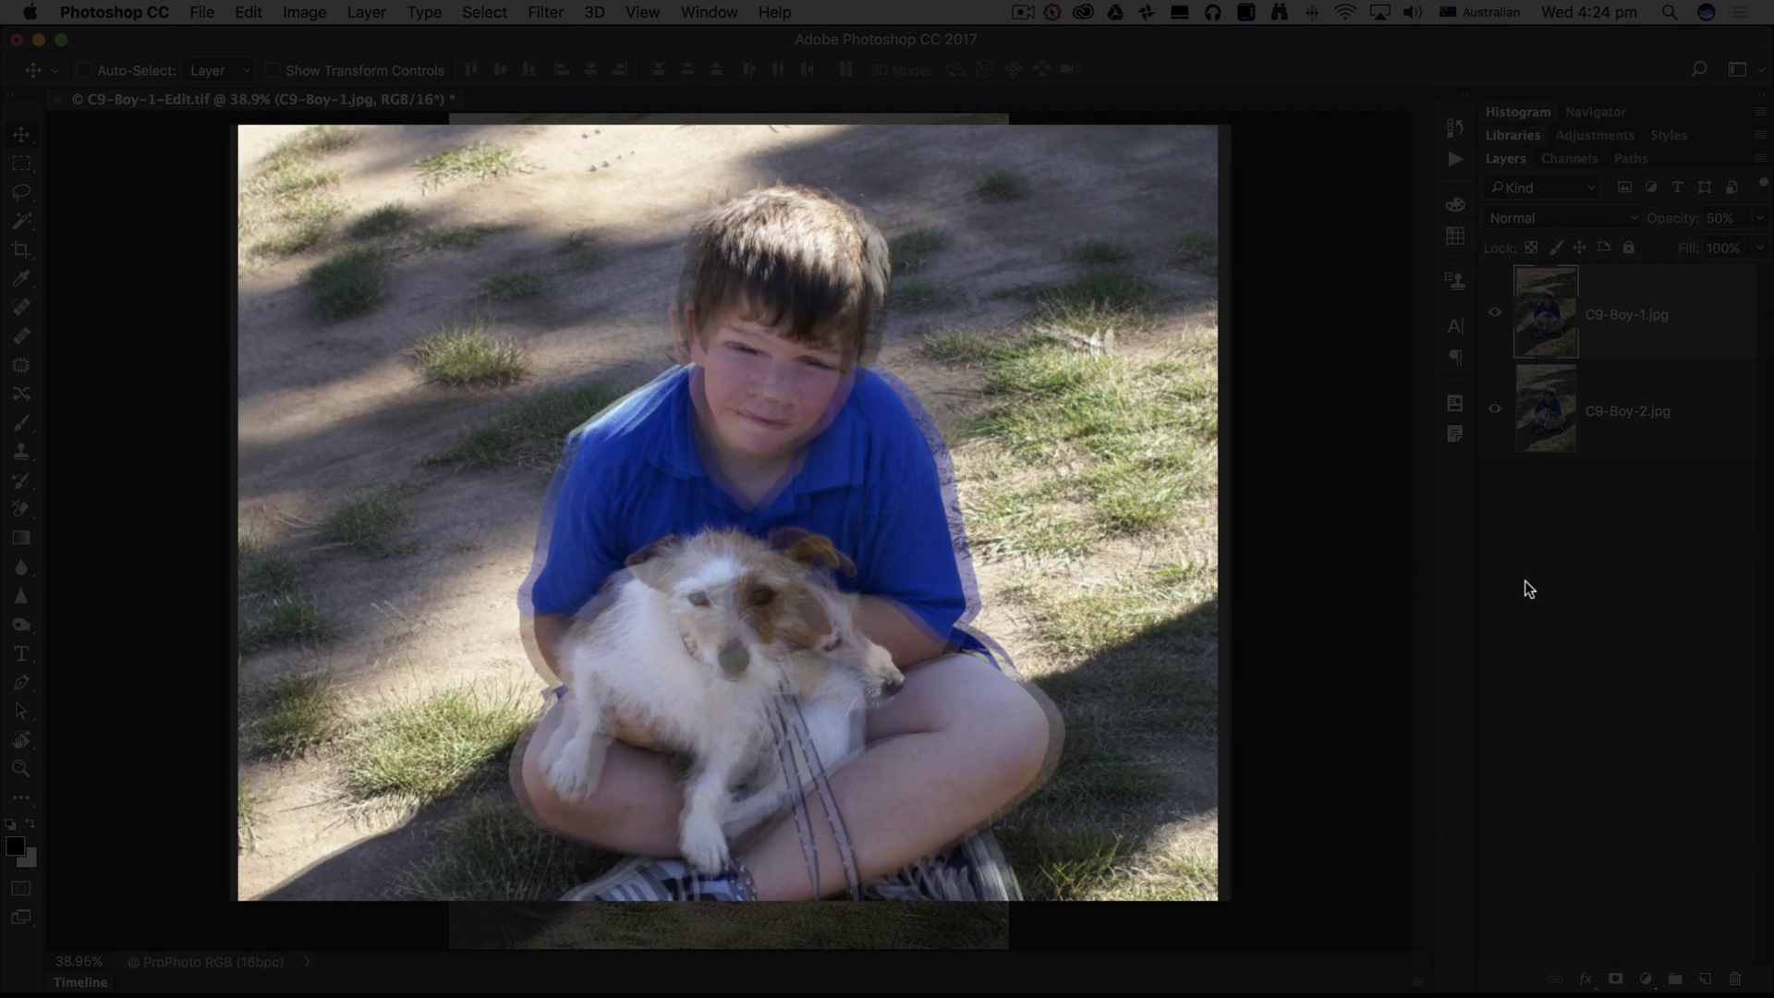
- Set the top layer to 100% opacity and Auto-Align both boy-and-dog layers with Auto projection
{"action": "key", "text": "0"}
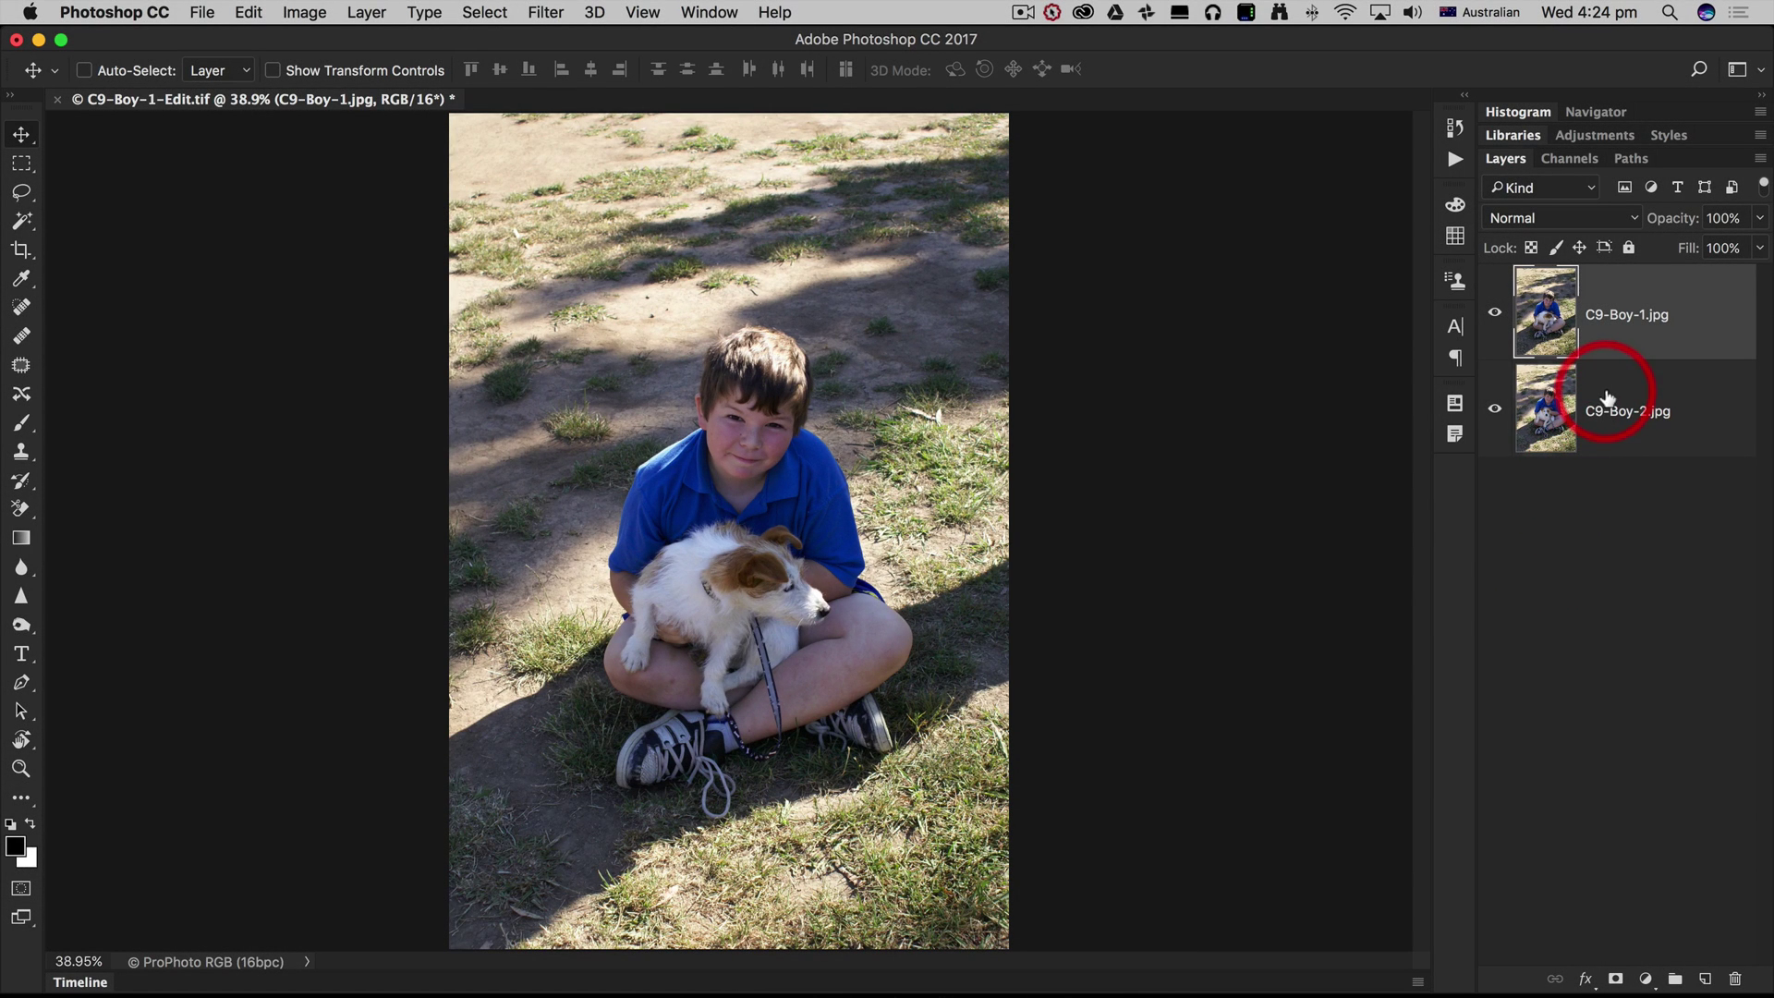
{"action": "left_click", "coordinate": [1607, 400], "text": "shift"}
{"action": "left_click", "coordinate": [249, 13]}
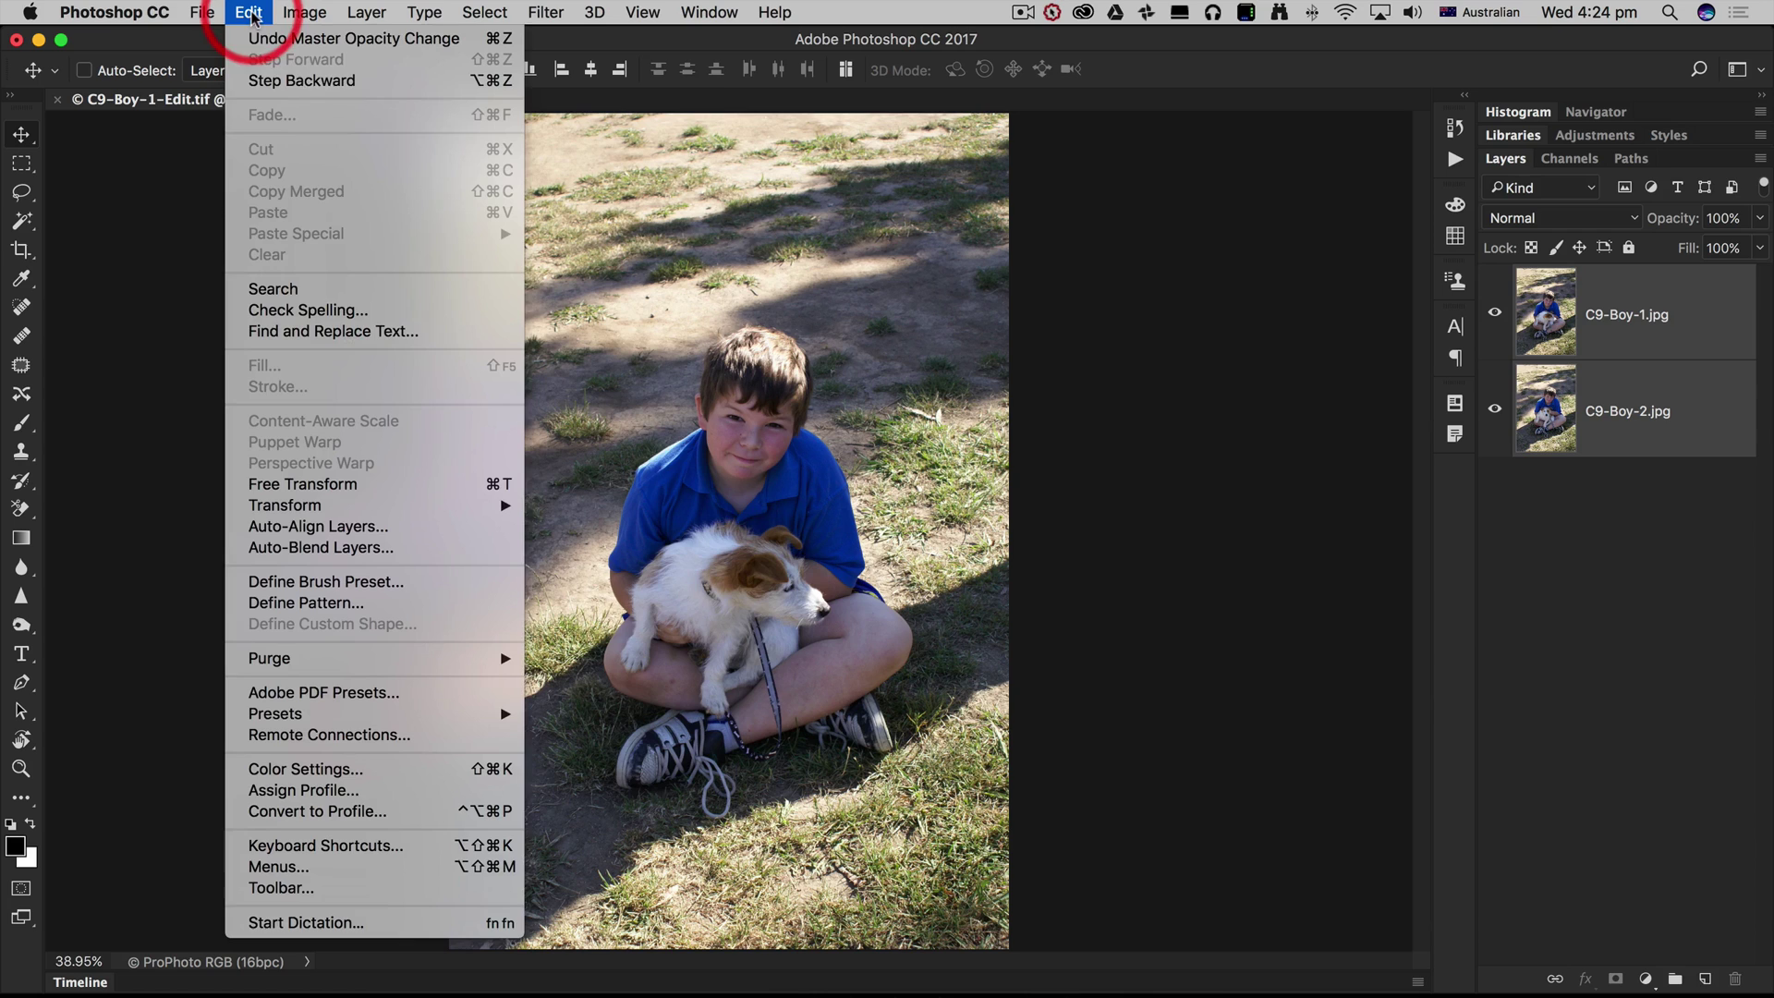
{"action": "left_click", "coordinate": [252, 528]}
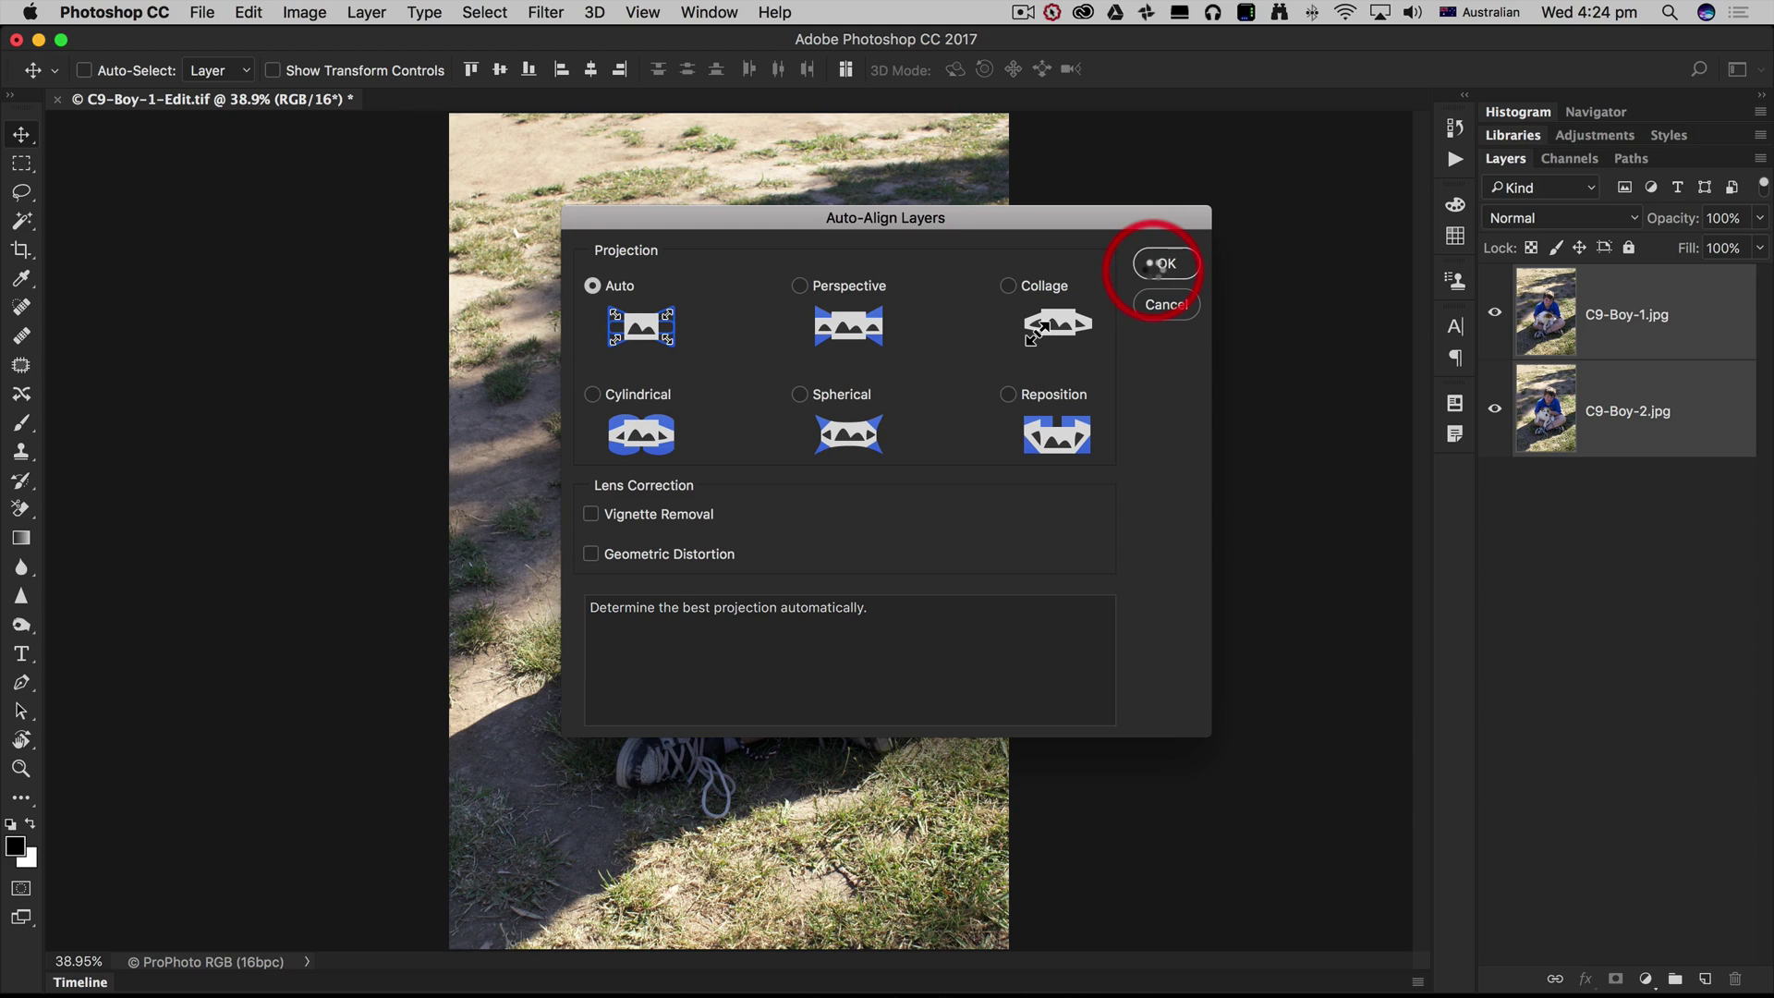
{"action": "left_click", "coordinate": [1149, 267]}
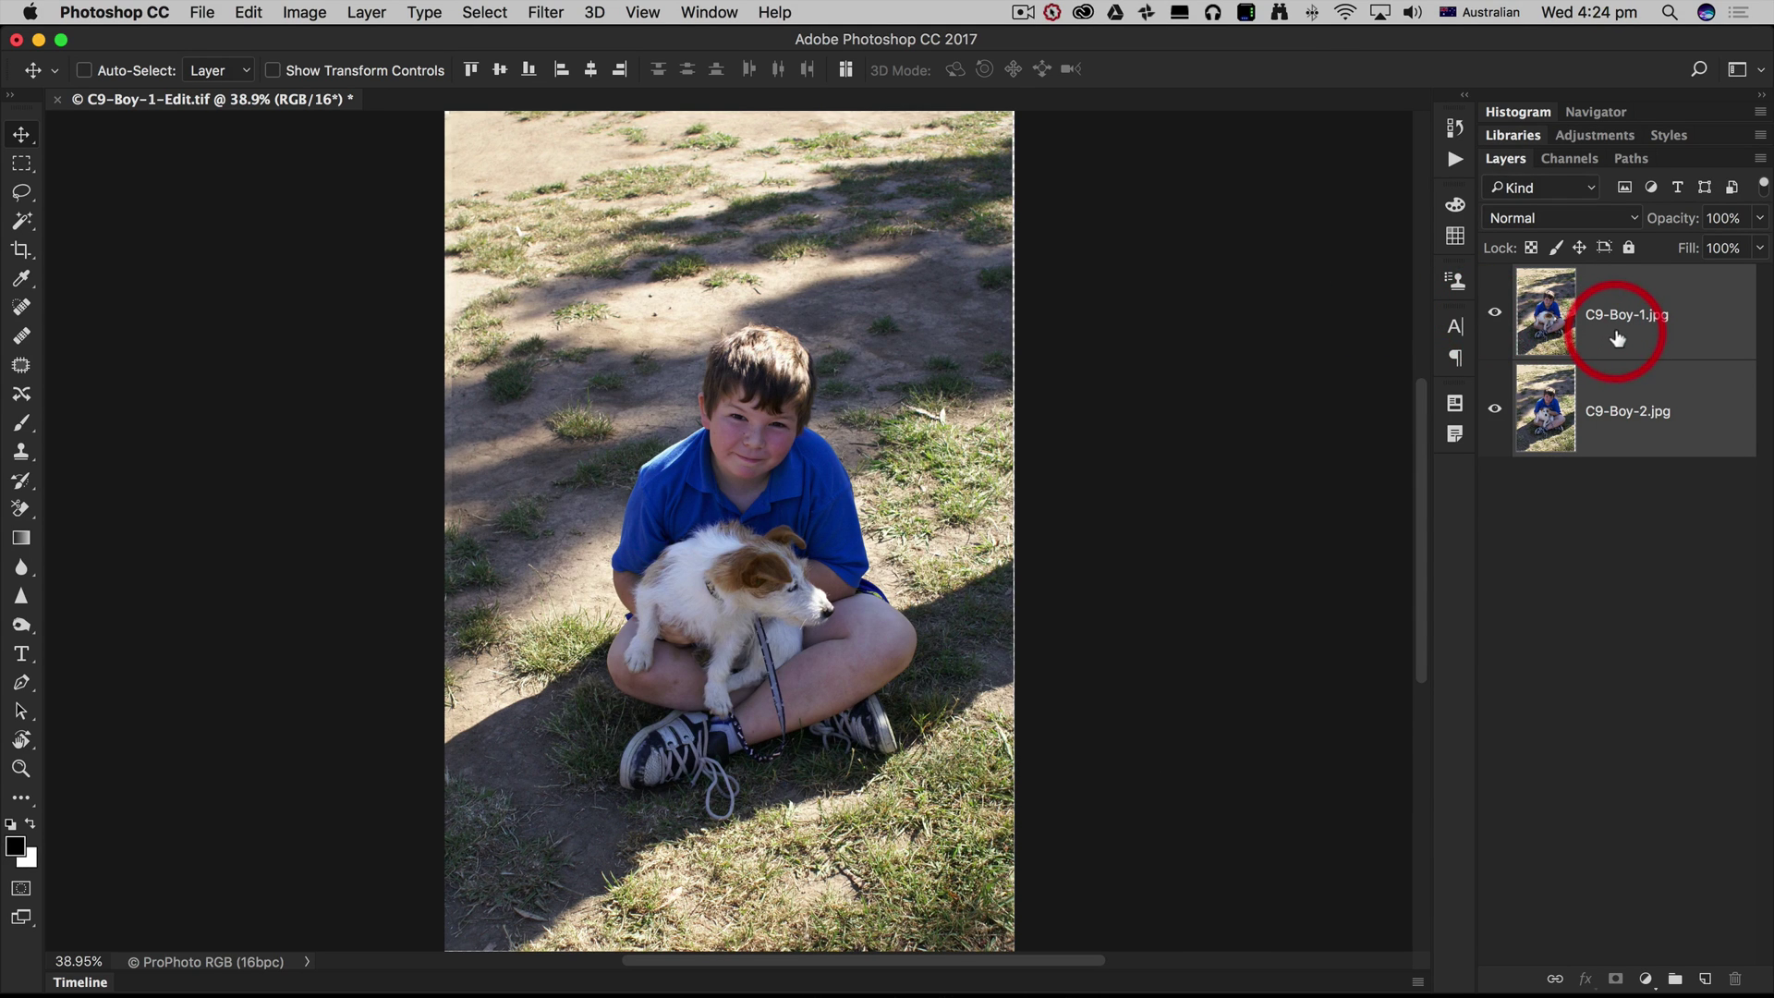
- Add a layer mask to C9-Boy-1.jpg and brush over the dog to reveal the front-facing dog
{"action": "left_click", "coordinate": [1615, 340]}
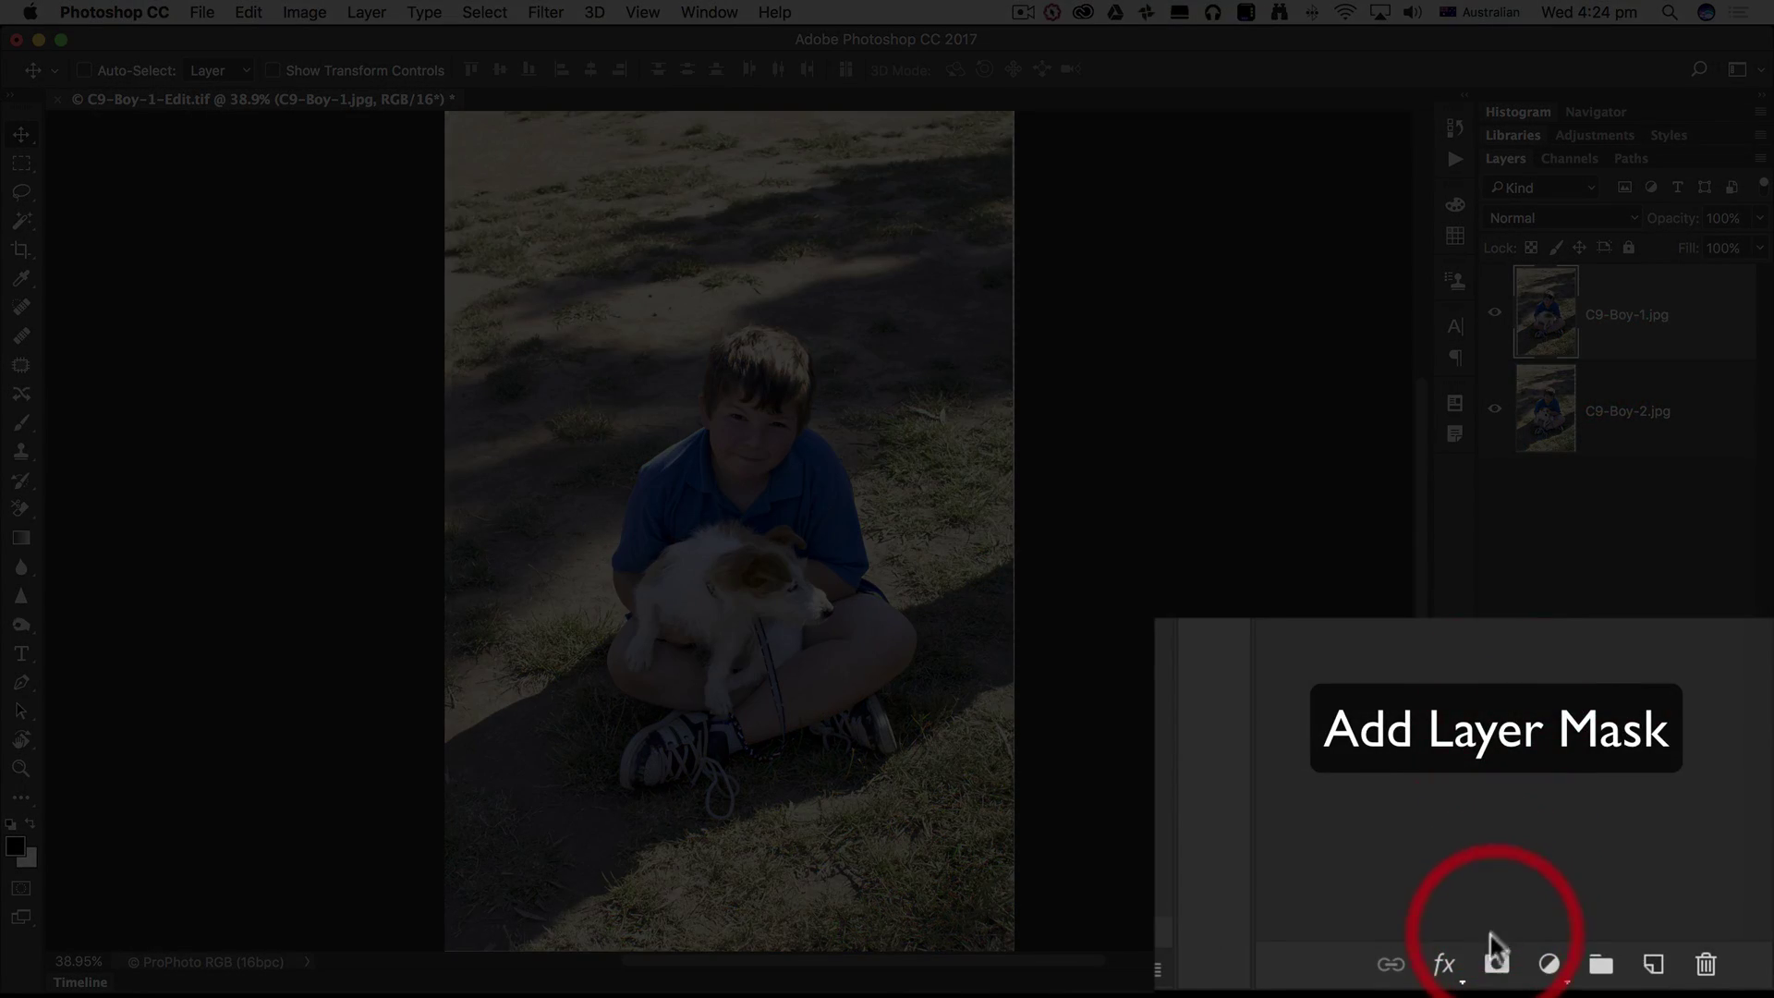
{"action": "left_click", "coordinate": [1615, 979]}
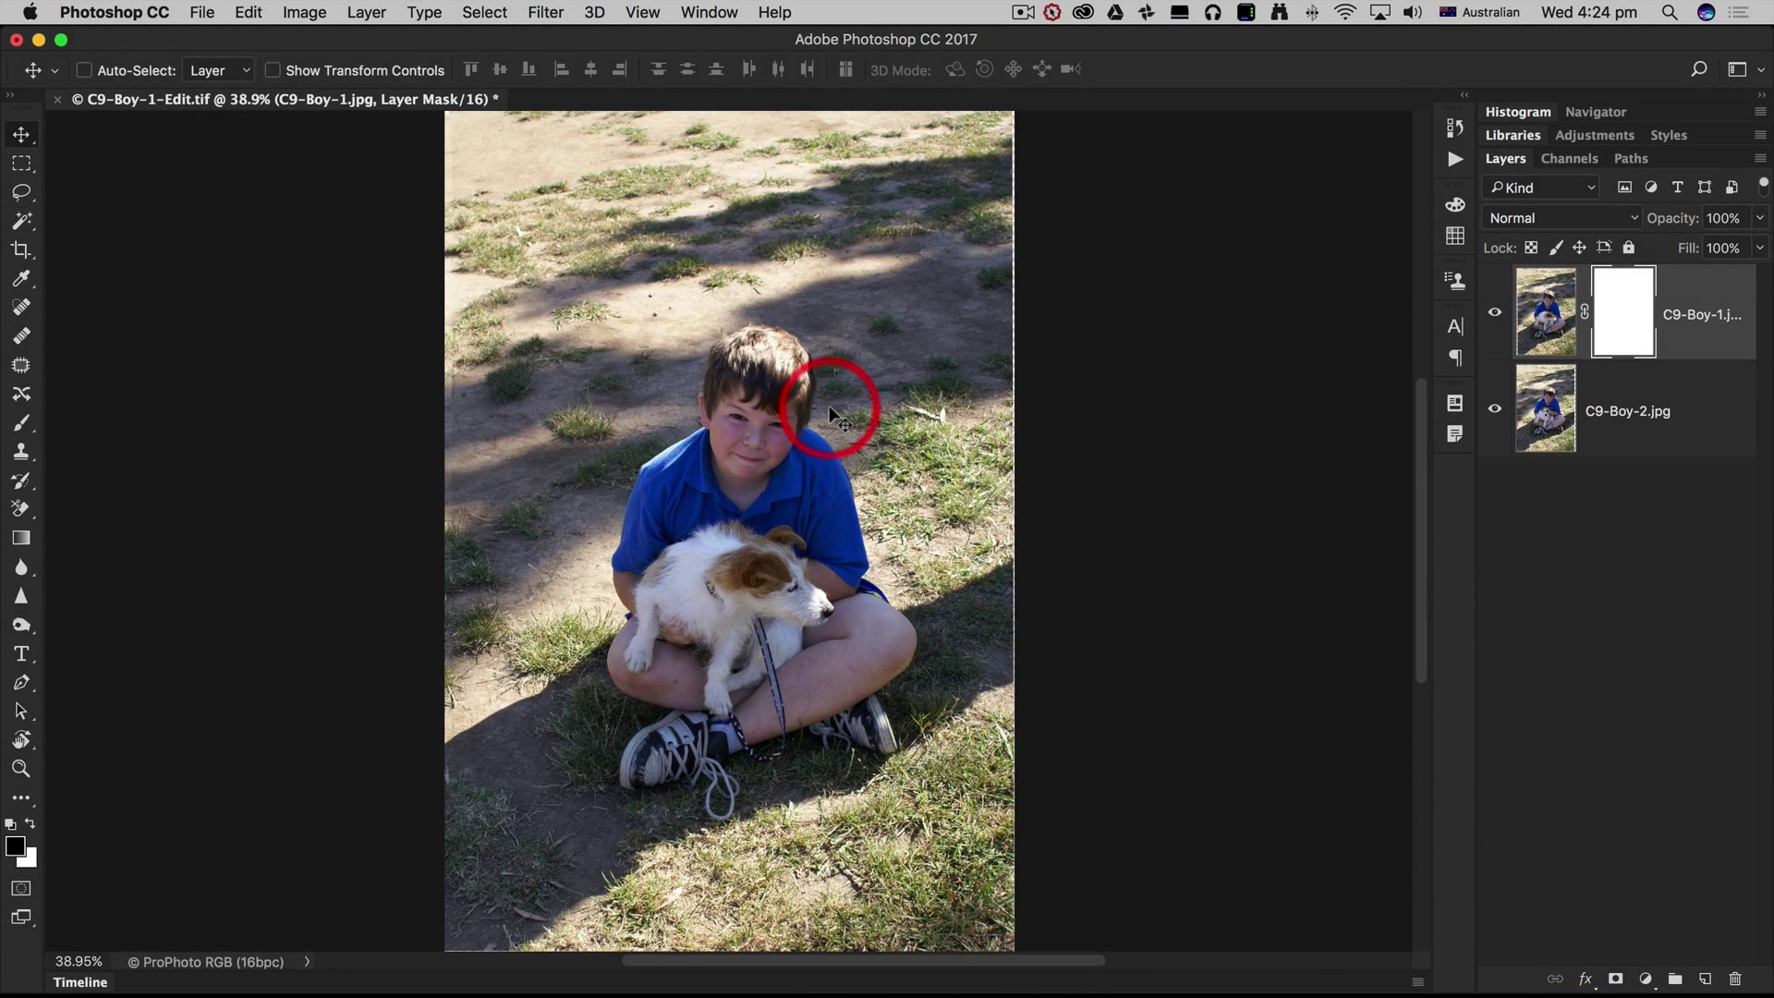
{"action": "key", "text": "b"}
{"action": "mouse_move", "coordinate": [791, 634]}
{"action": "left_mouse_down"}
{"action": "mouse_move", "coordinate": [773, 595]}
{"action": "mouse_move", "coordinate": [723, 687]}
{"action": "mouse_move", "coordinate": [753, 741]}
{"action": "left_mouse_up"}
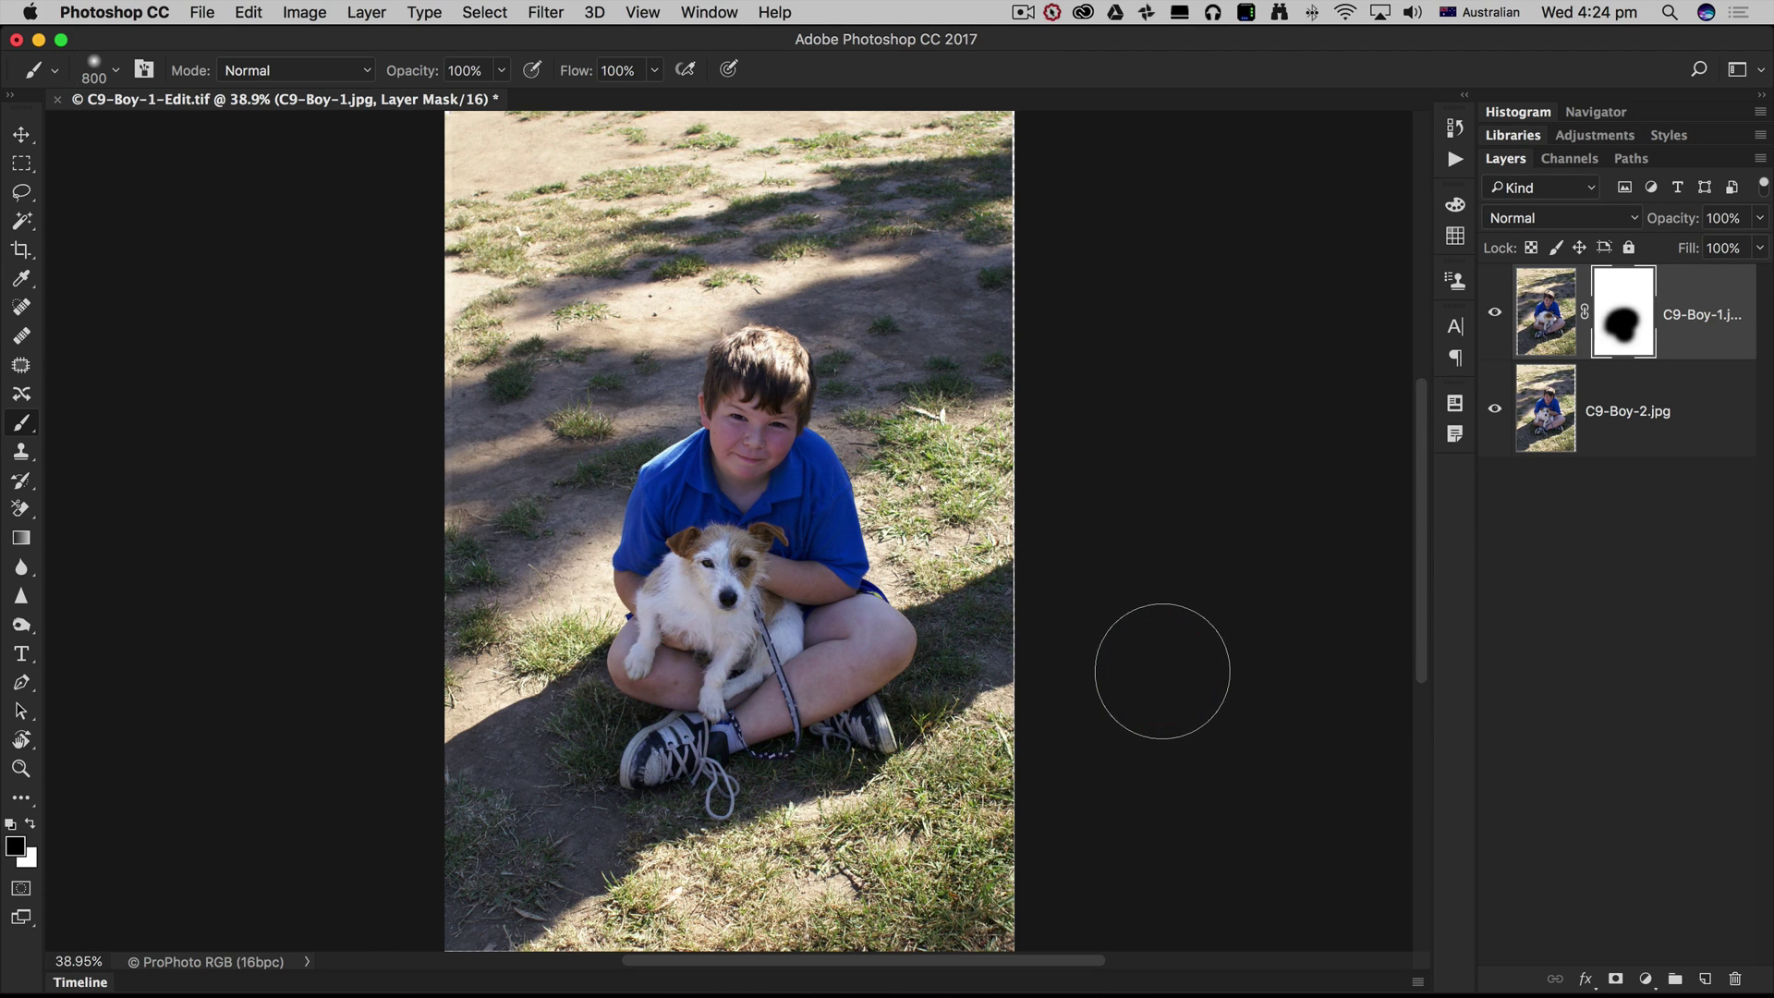
- Save the composite document and switch back to Lightroom
{"action": "key", "text": "super+s"}
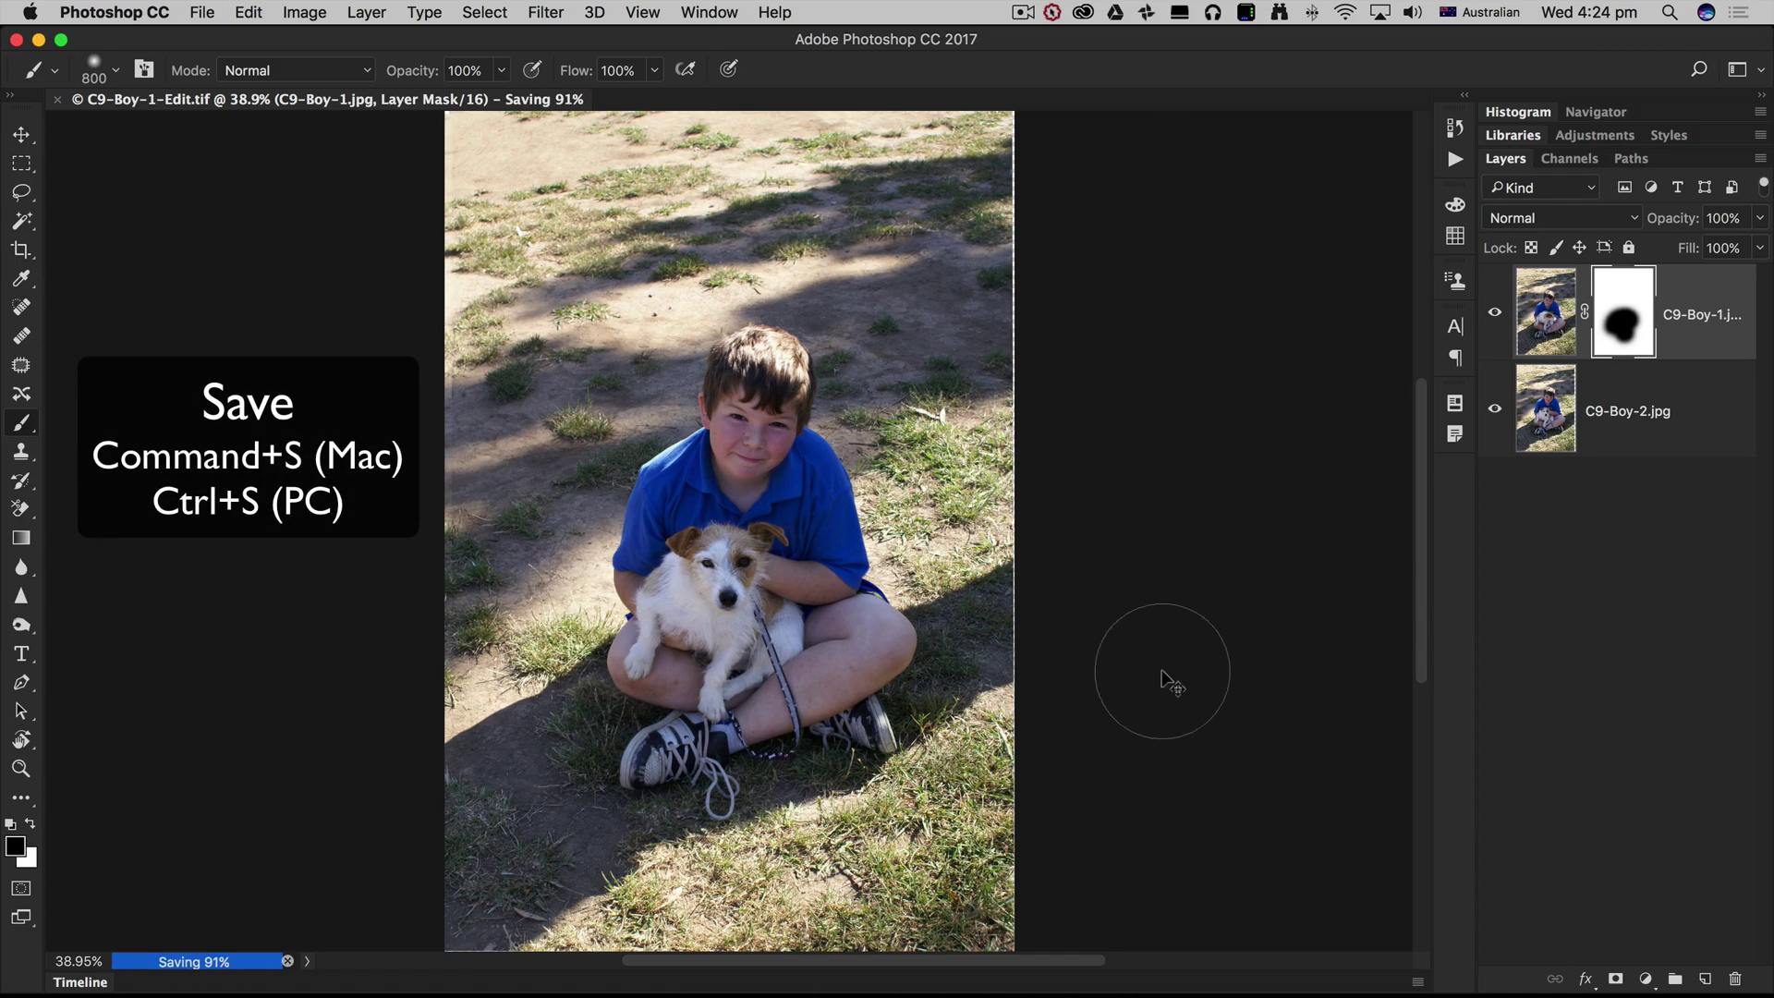
{"action": "key", "text": "super+Tab"}
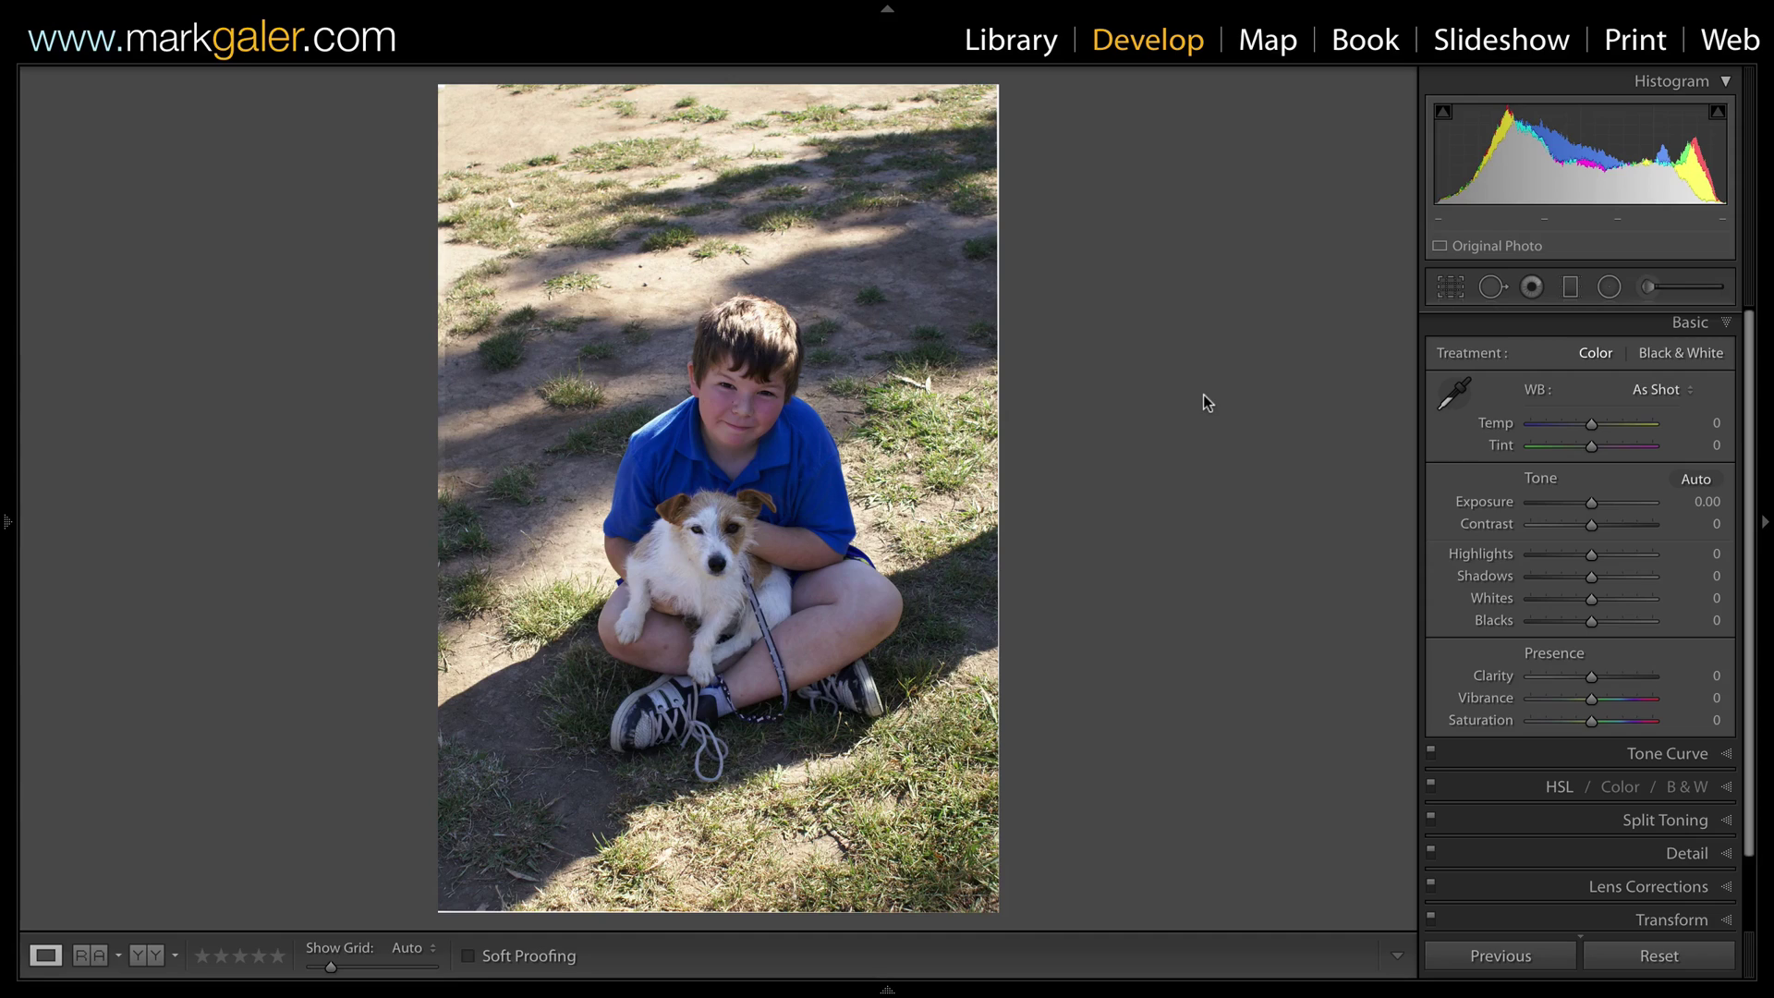
- Crop the composite inward from the bottom-left corner to trim the uneven alignment edges
{"action": "left_click", "coordinate": [1449, 289]}
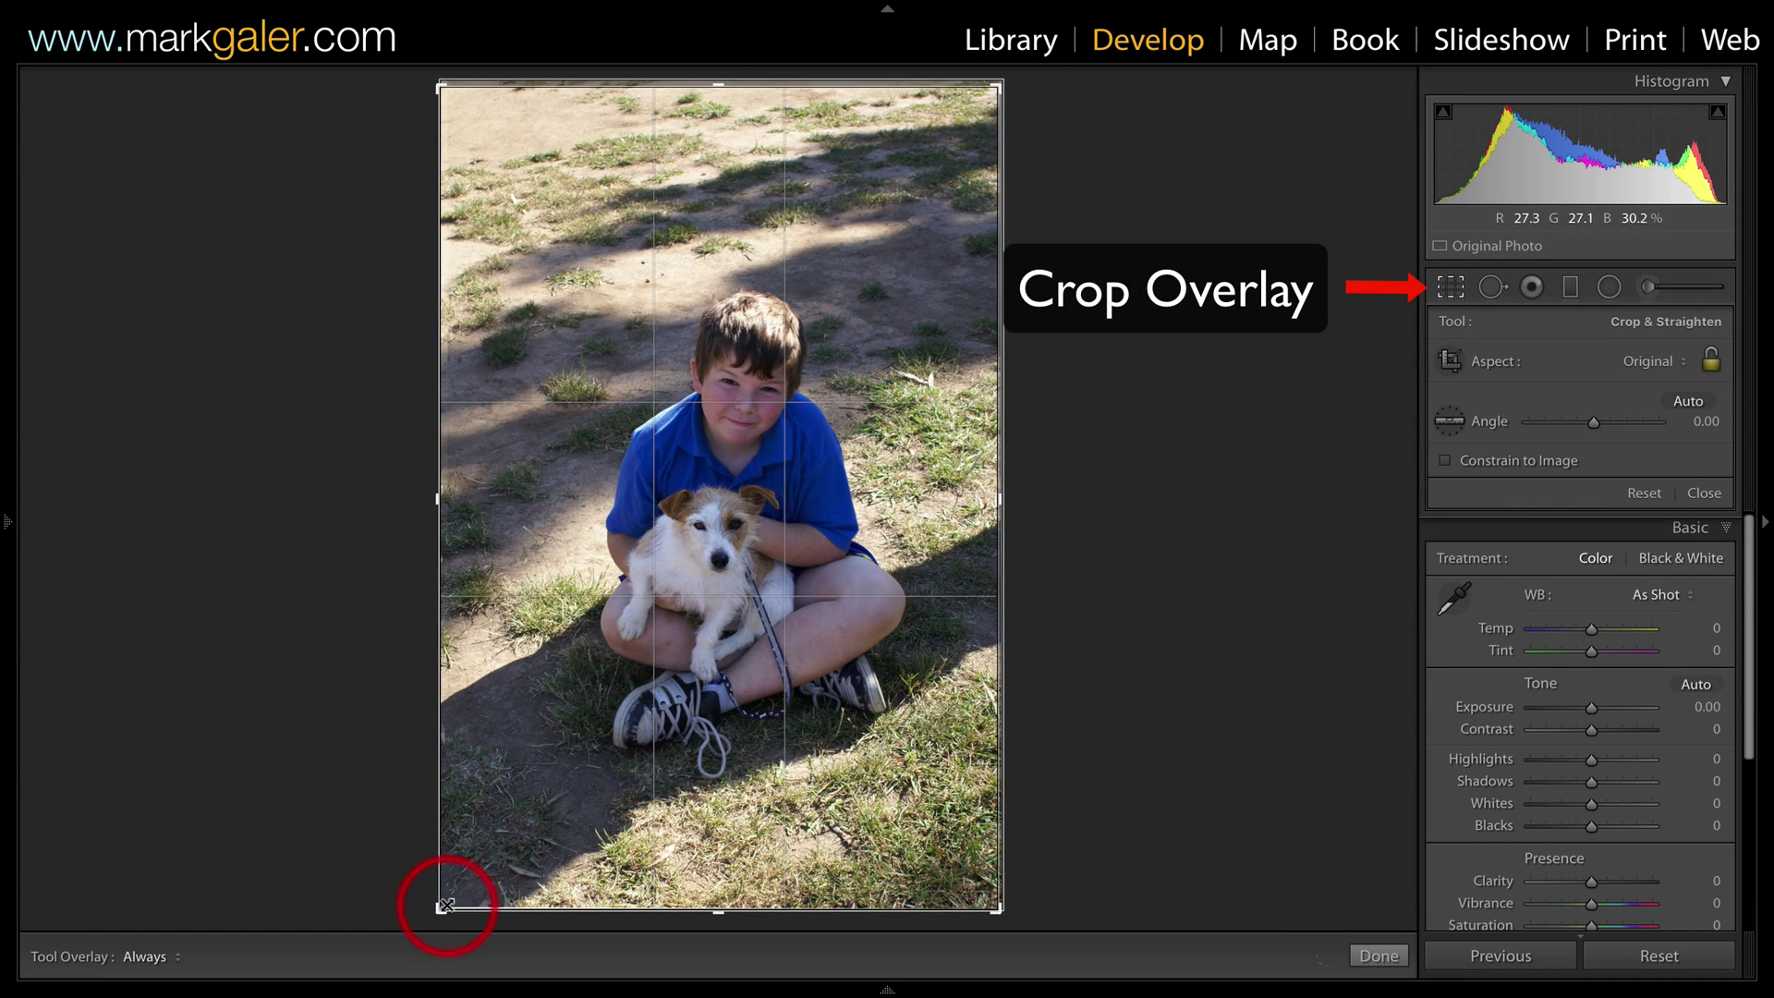
{"action": "left_click_drag", "start_coordinate": [440, 908], "coordinate": [445, 902]}
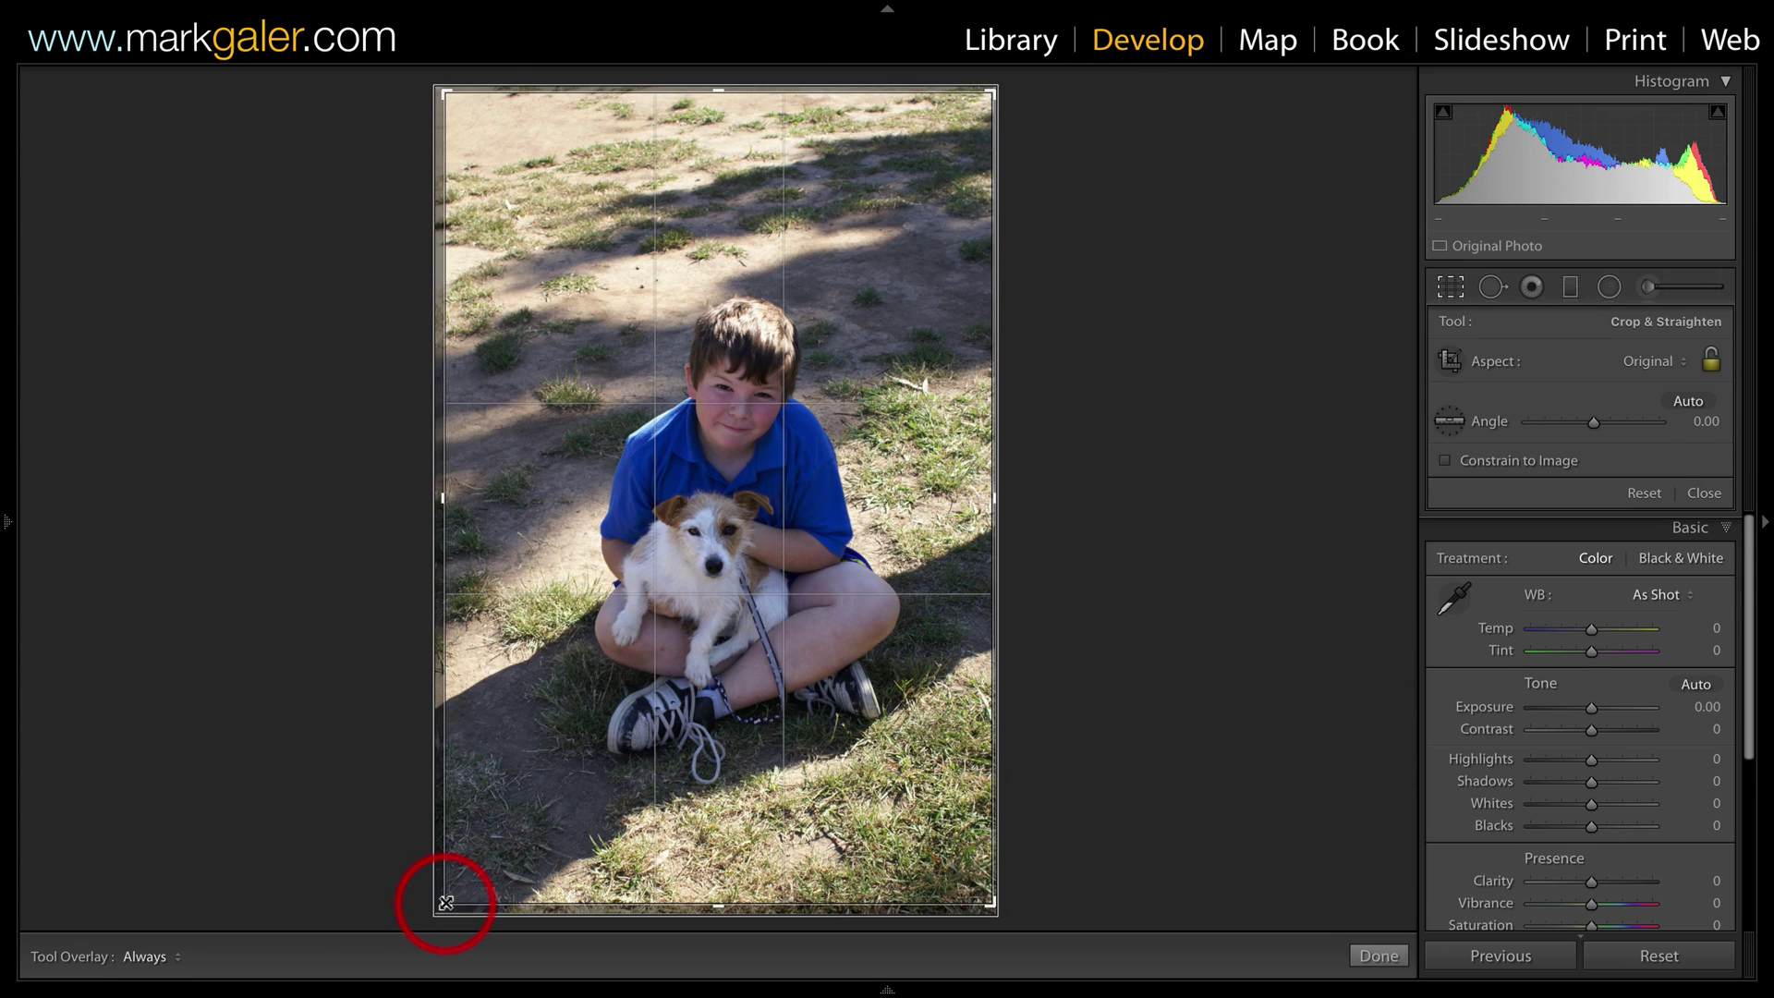
{"action": "key", "text": "Return"}
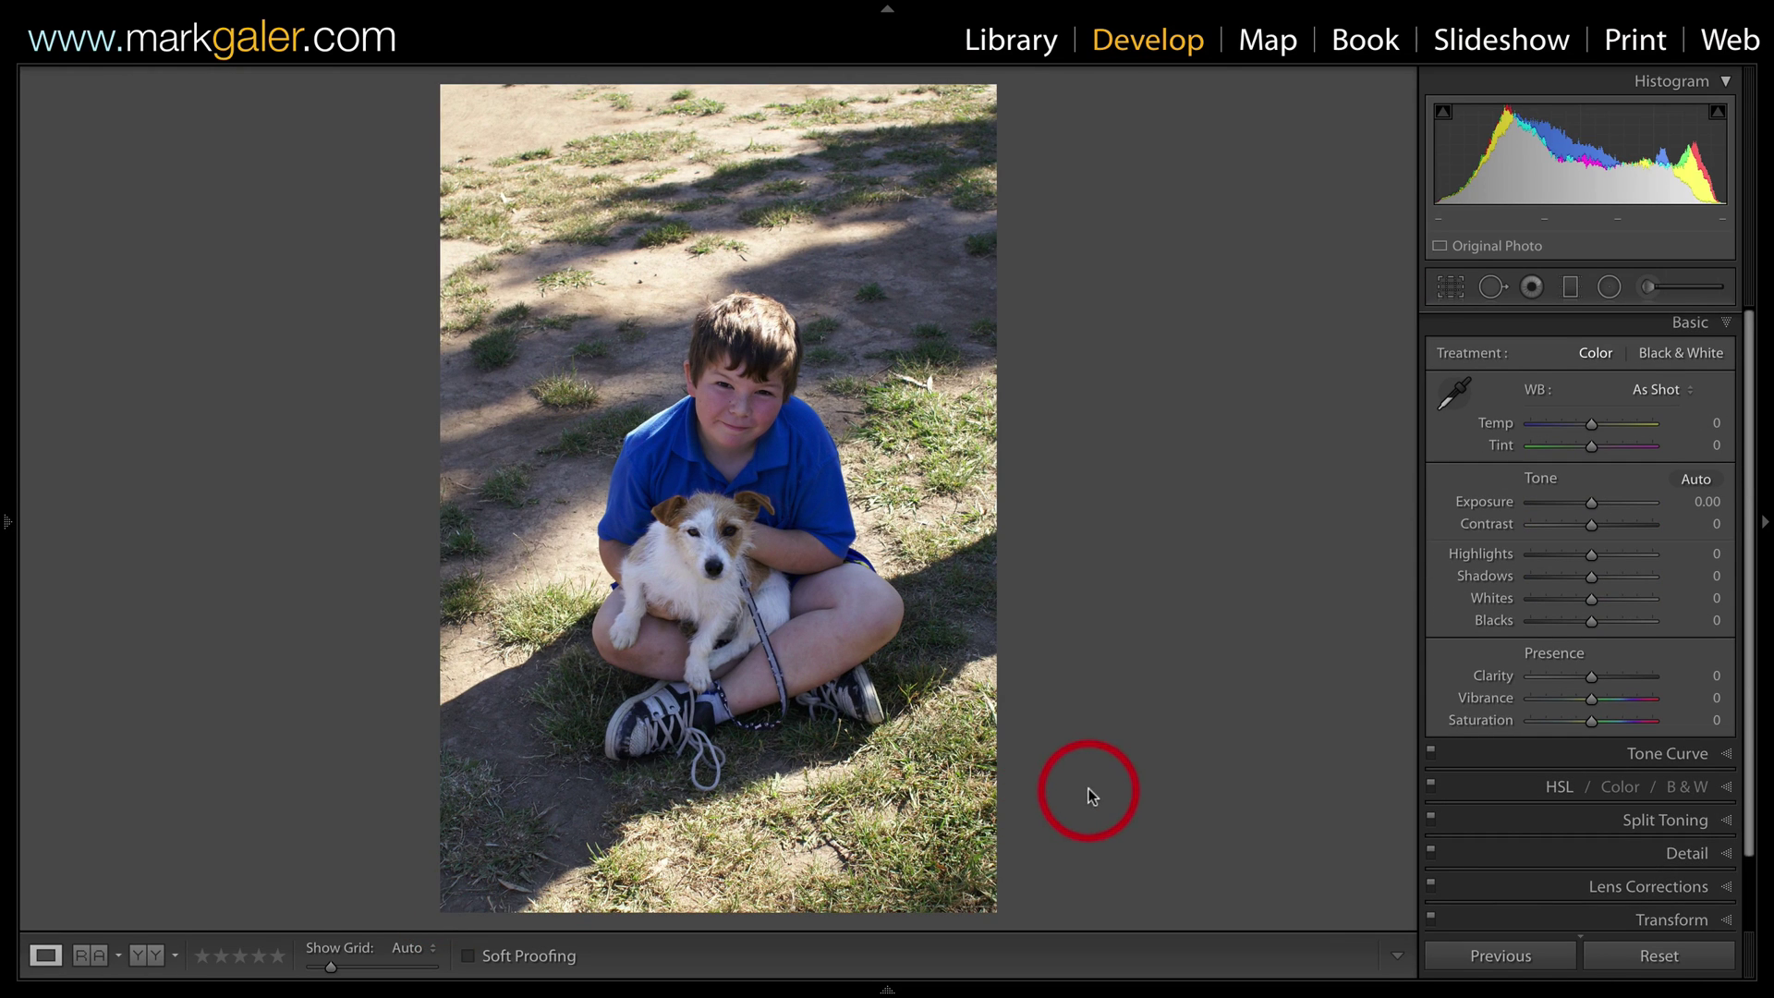